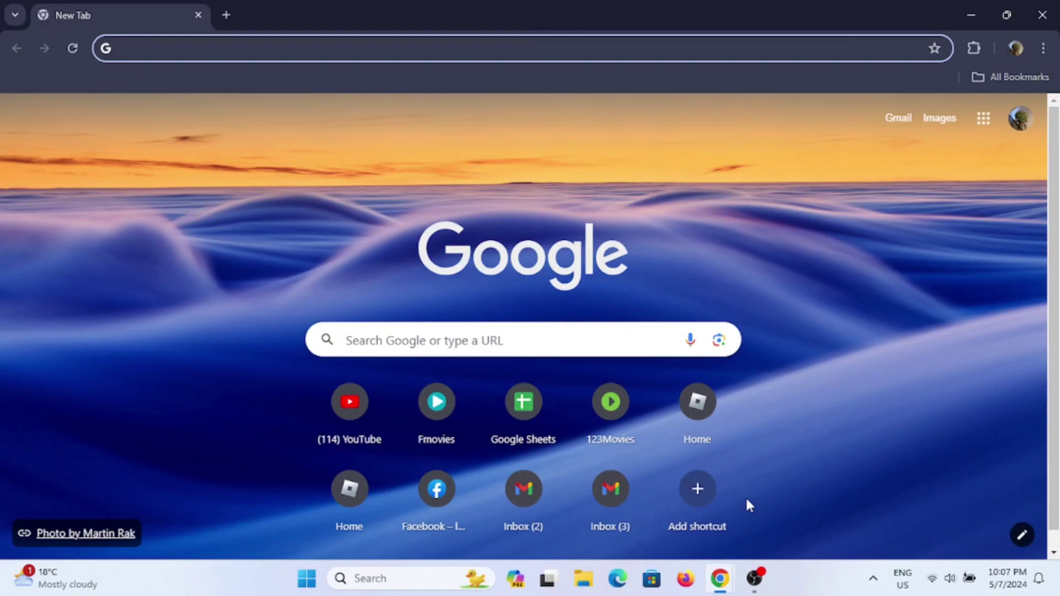
{"action": "type", "text": "netfli"}
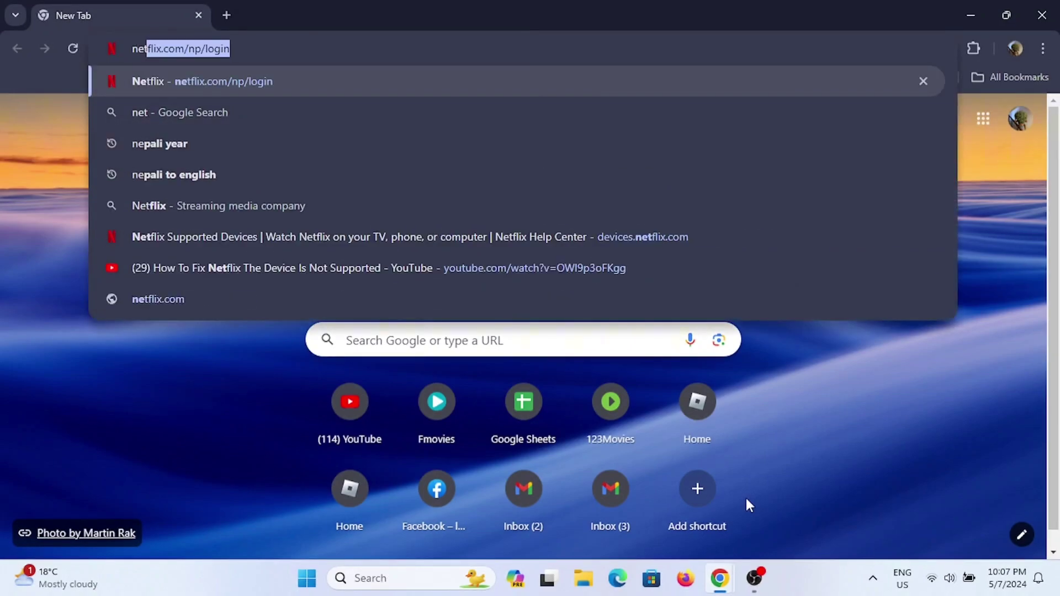
{"action": "type", "text": "x.com"}
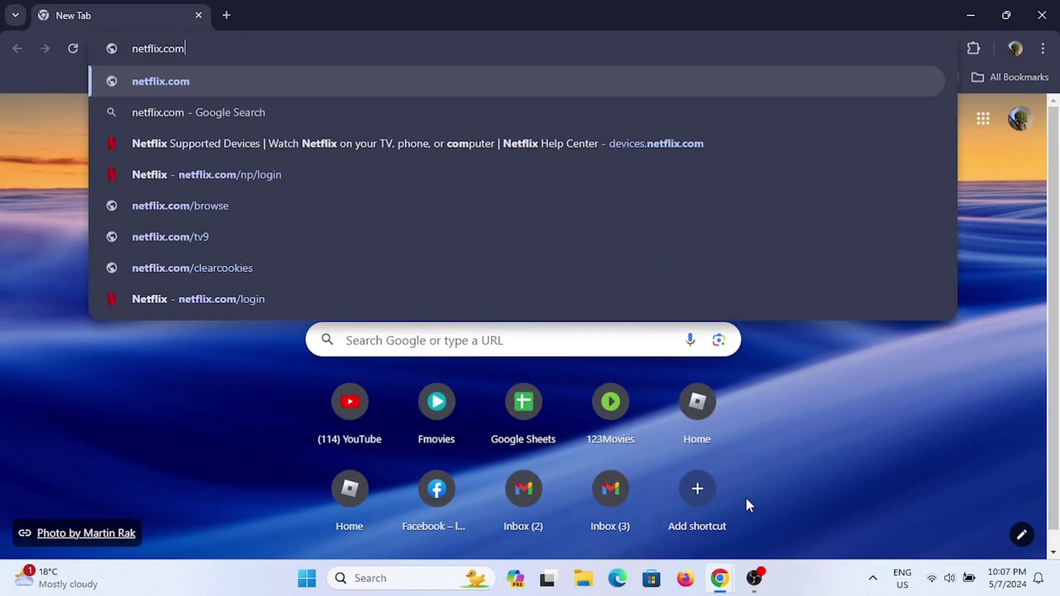
- Load netflix.com in the new Chrome tab
{"action": "key", "text": "Return"}
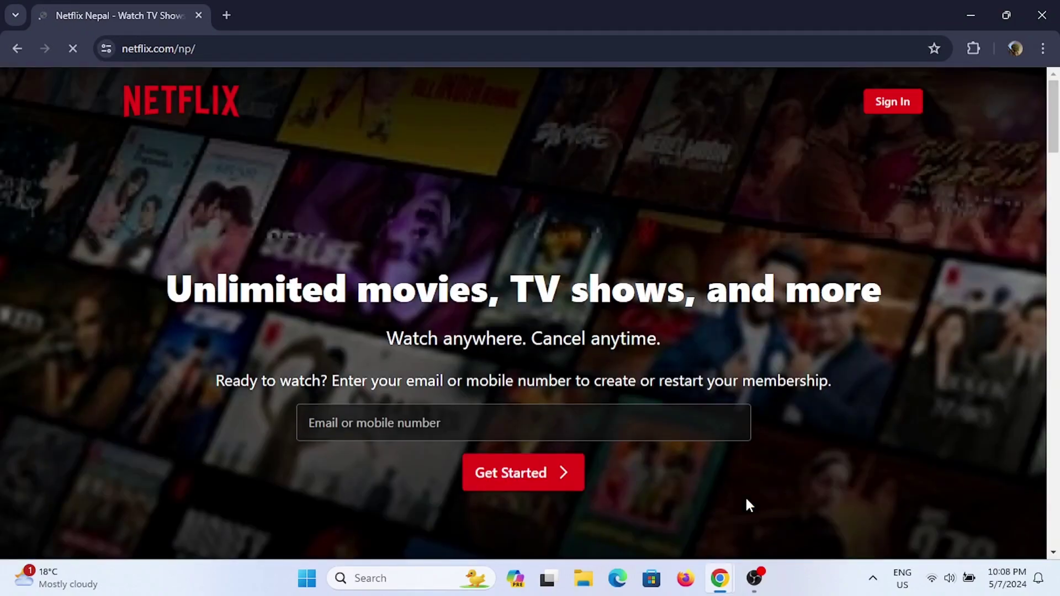
{"action": "scroll", "coordinate": [745, 496], "scroll_direction": "down", "scroll_amount": 1}
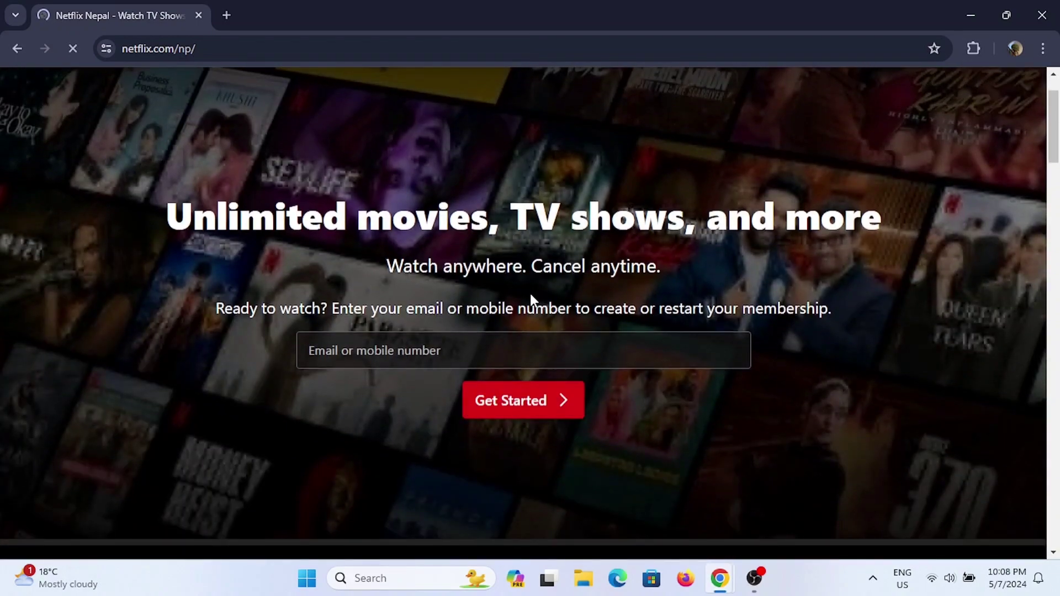
- Dismiss the home page's saved email suggestions and go to the Sign In page
{"action": "left_click", "coordinate": [488, 348]}
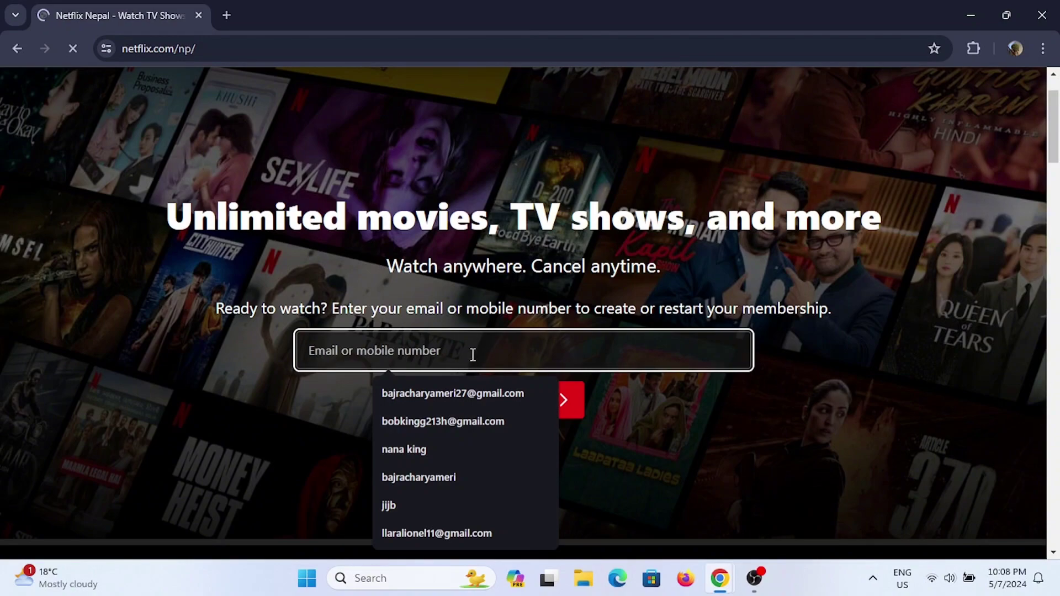
{"action": "left_click", "coordinate": [652, 303]}
{"action": "scroll", "coordinate": [652, 303], "scroll_direction": "up", "scroll_amount": 1}
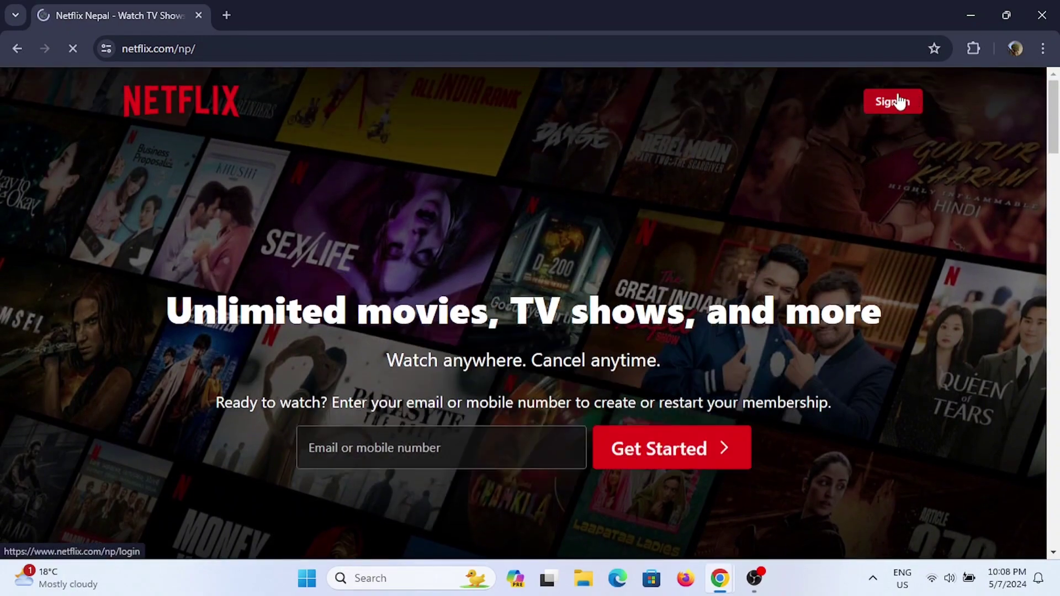
{"action": "left_click", "coordinate": [896, 101]}
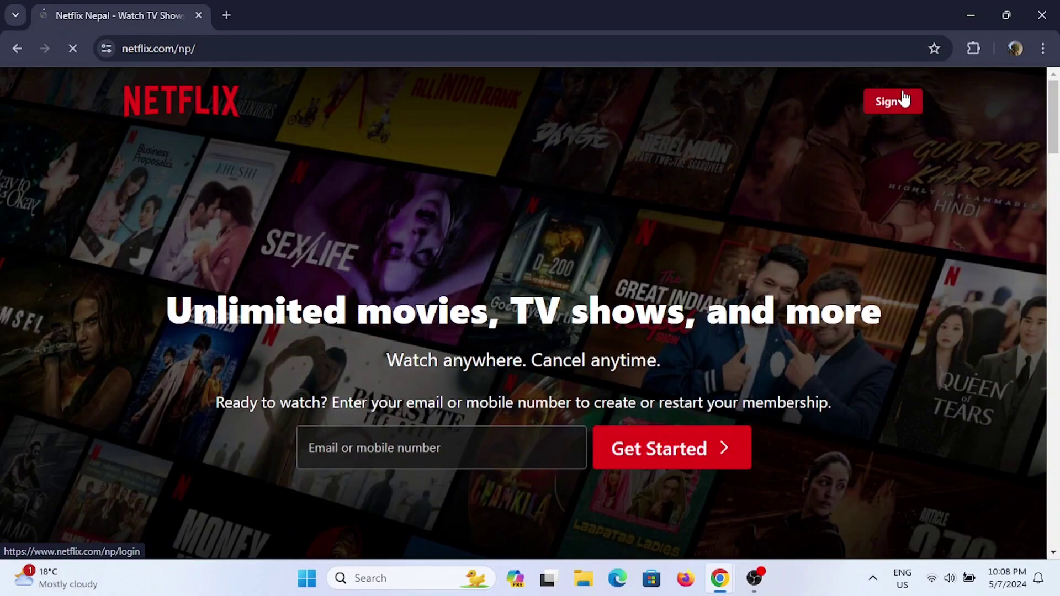
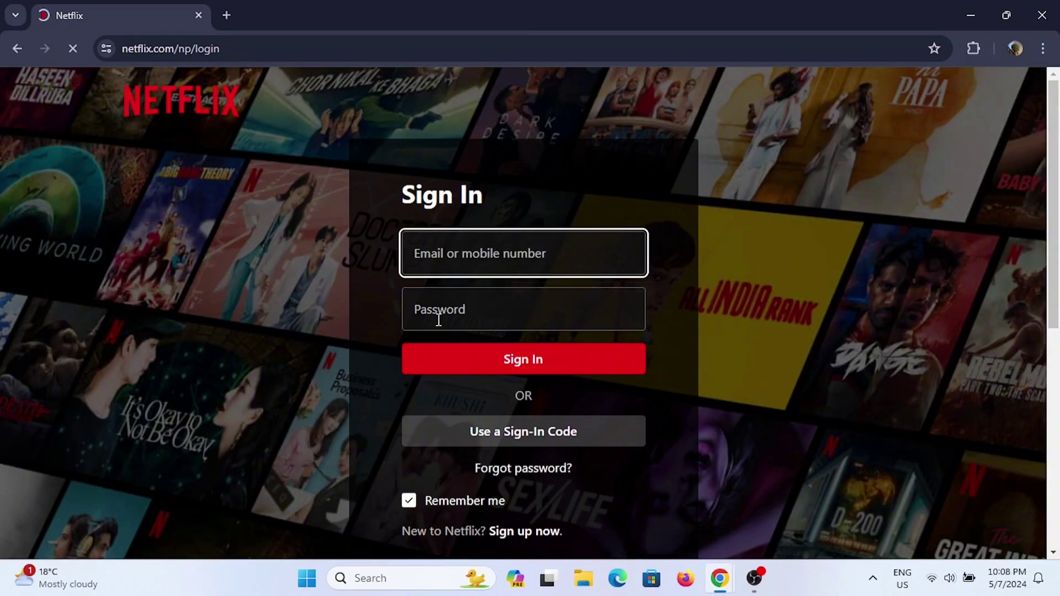
- Switch from the sign-in form to Netflix's sign-up page, leaving the email field empty
{"action": "left_click", "coordinate": [454, 313]}
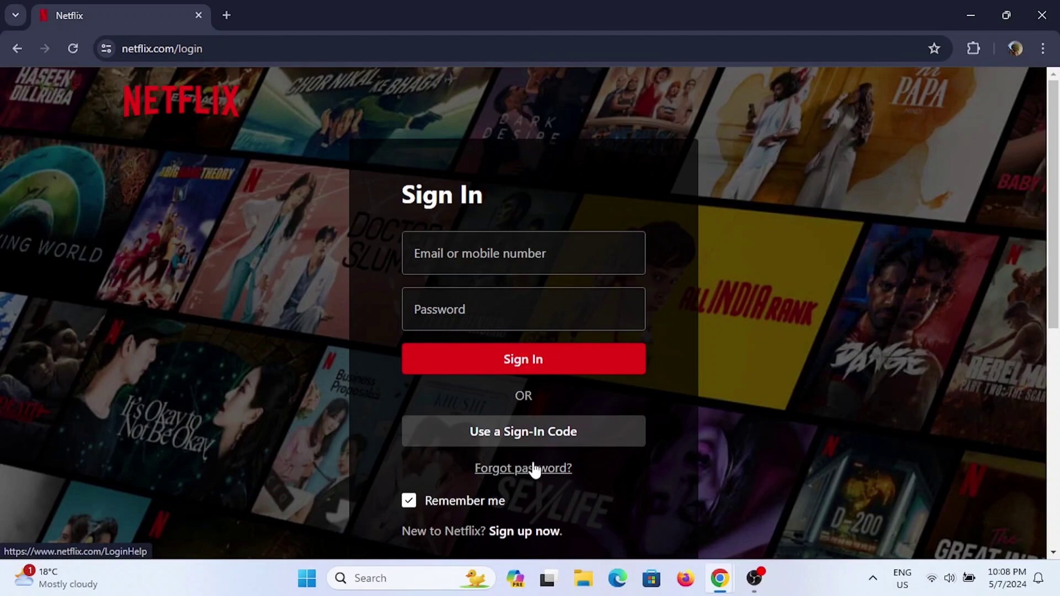
{"action": "scroll", "coordinate": [535, 470], "scroll_direction": "down", "scroll_amount": 1}
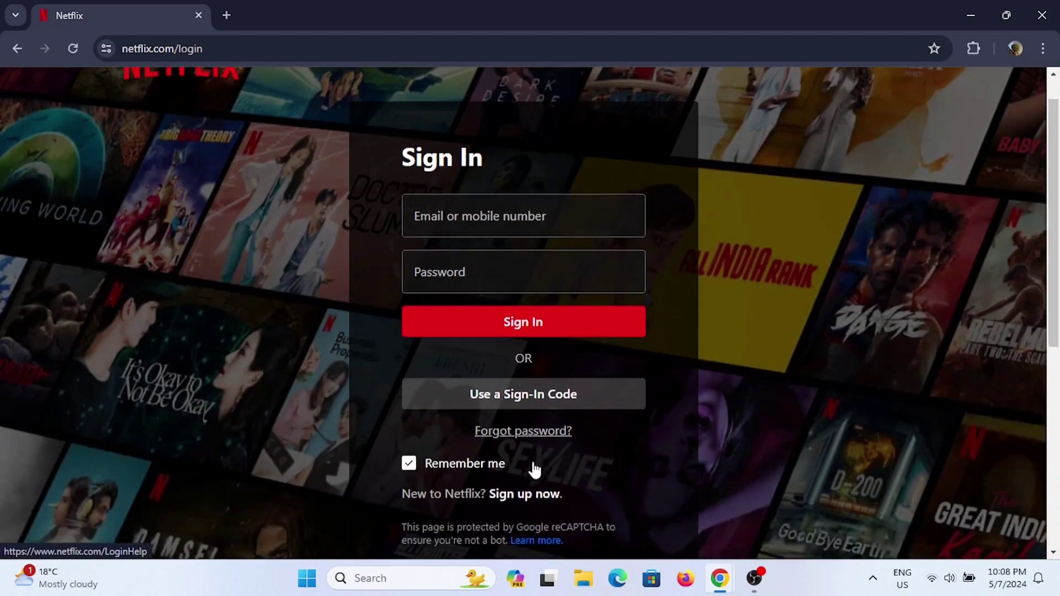
{"action": "left_click", "coordinate": [540, 495]}
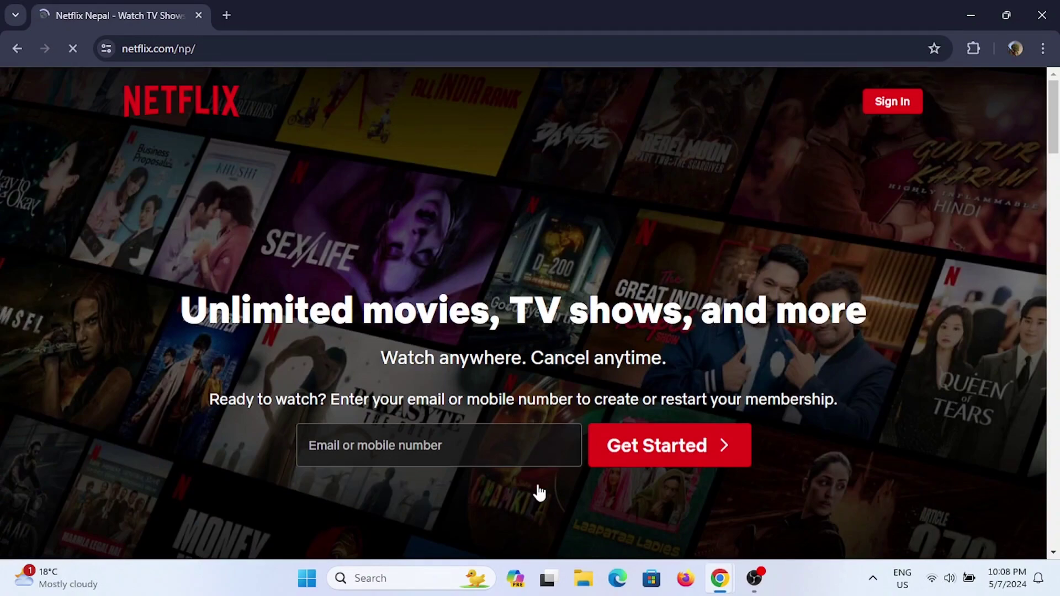
{"action": "scroll", "coordinate": [540, 494], "scroll_direction": "down", "scroll_amount": 1}
{"action": "left_click", "coordinate": [443, 408]}
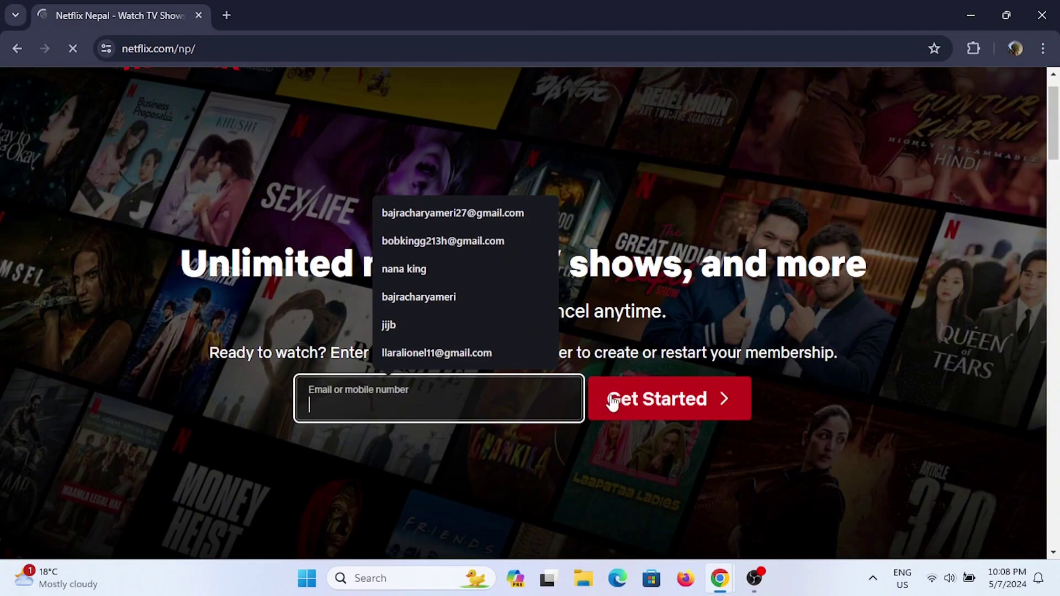
{"action": "left_click", "coordinate": [749, 314]}
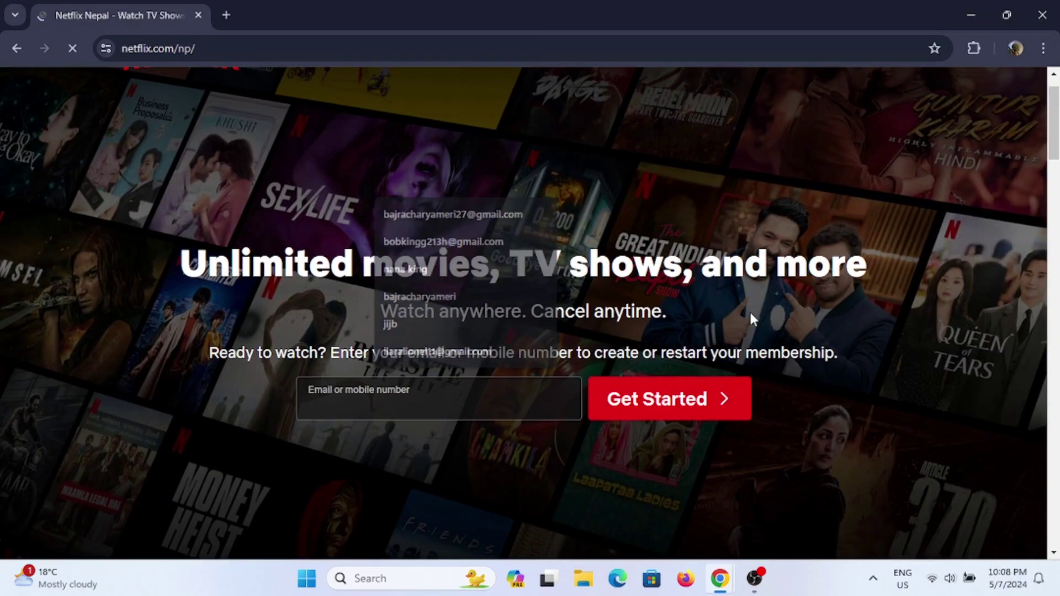